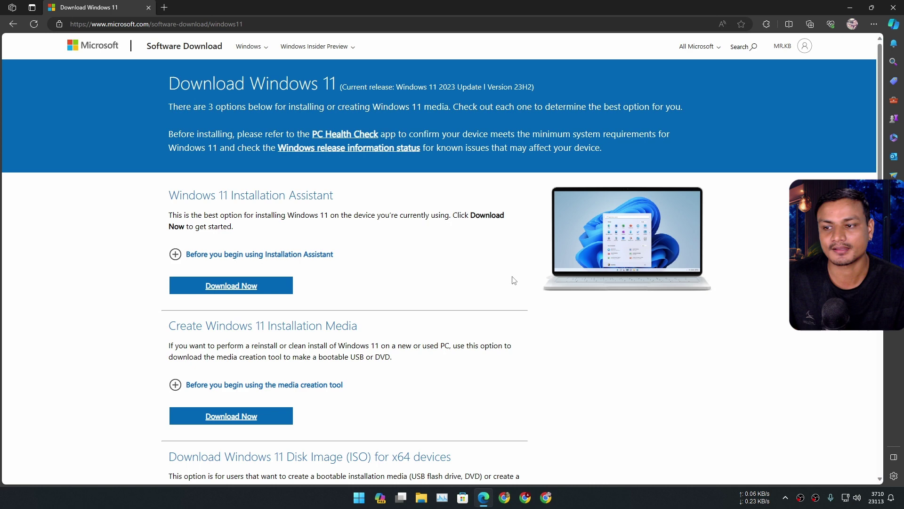
Step: Minimize all windows with Win+D so the Windows 11 download page is hidden
key("super+d")
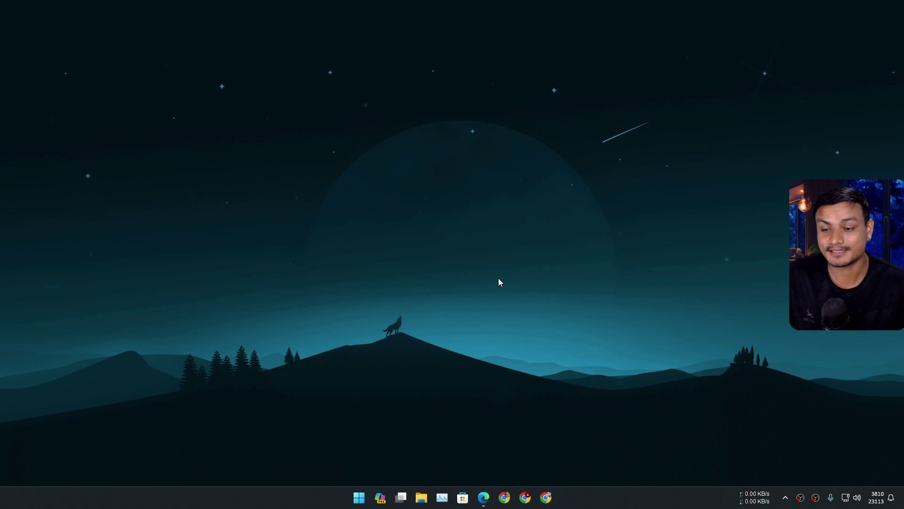
key("super+i")
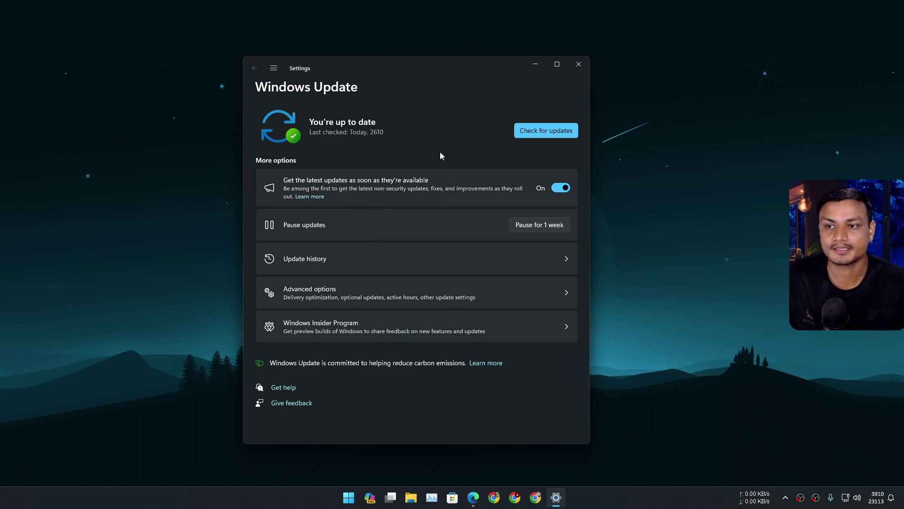
left_click(579, 64)
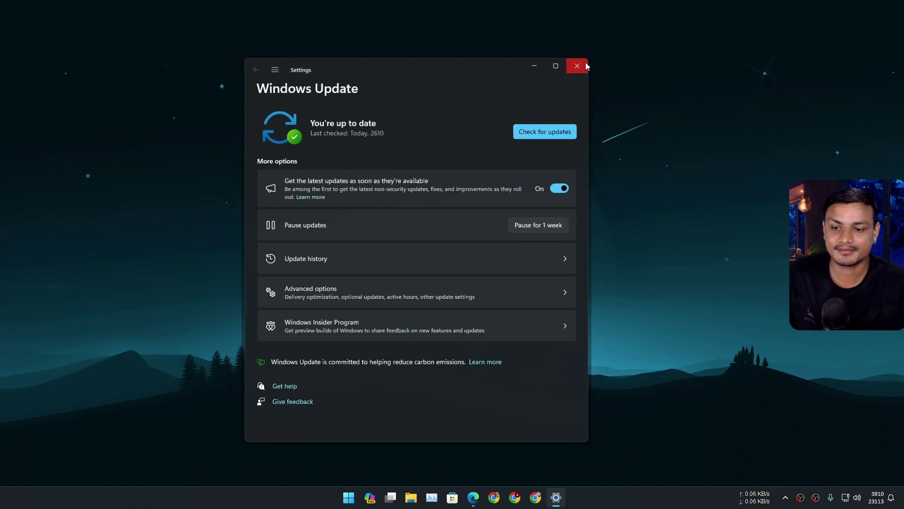
Step: Restore Edge and choose Windows 11 (multi-edition ISO for x64 devices) under Disk Image (ISO)
left_click(483, 497)
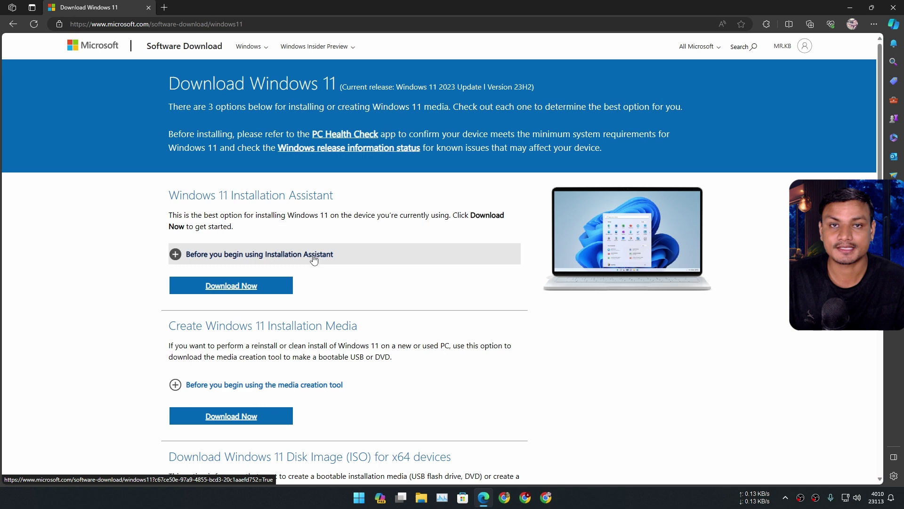
scroll(315, 260, "down", 4)
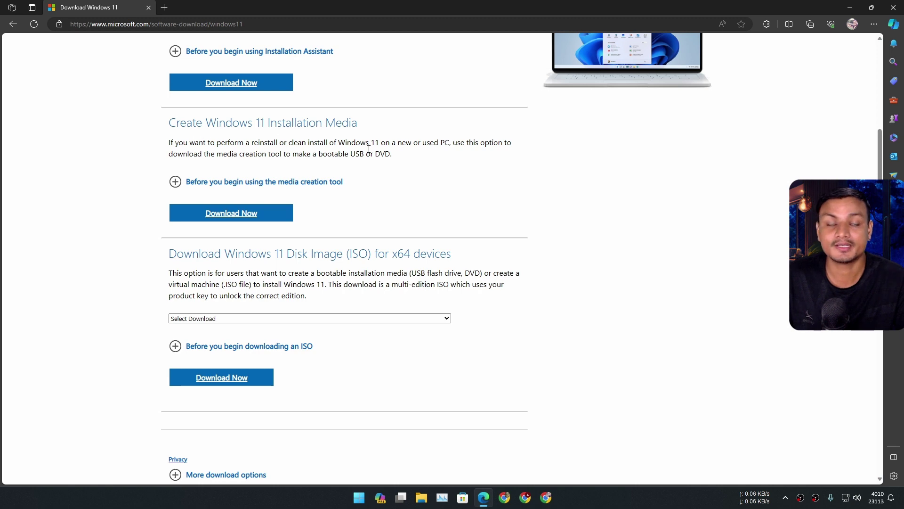
scroll(413, 194, "down", 3)
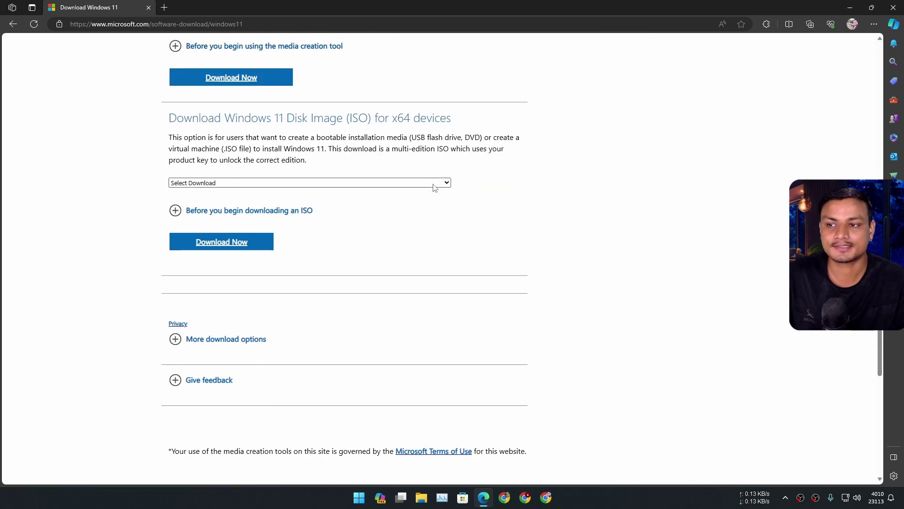
left_click(434, 188)
left_click(324, 201)
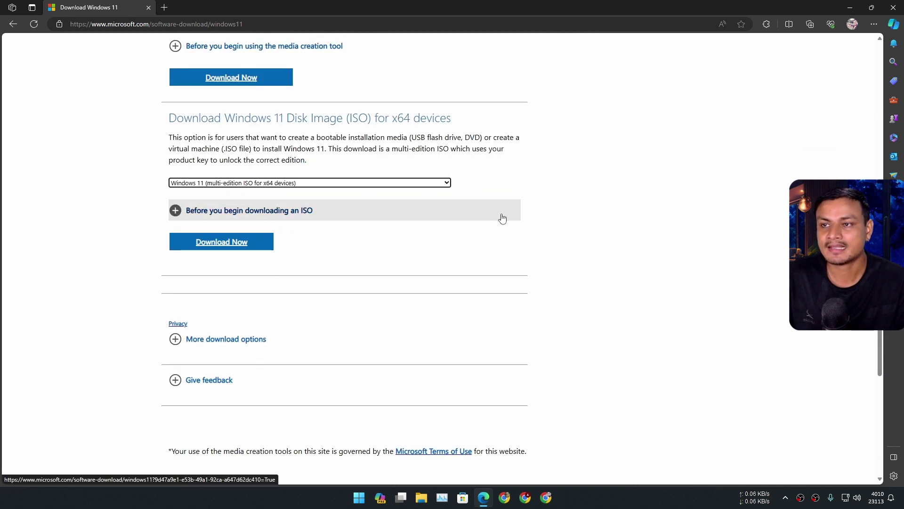
scroll(502, 218, "up", 4)
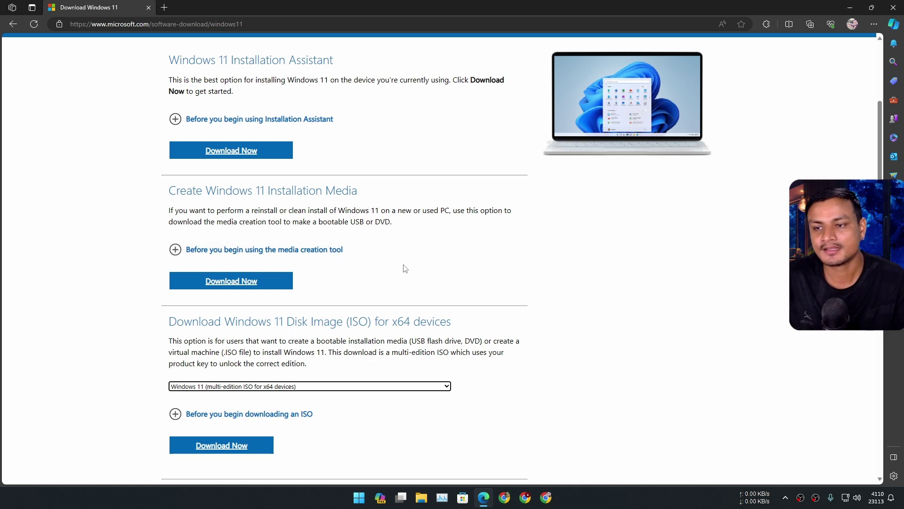
scroll(402, 267, "down", 3)
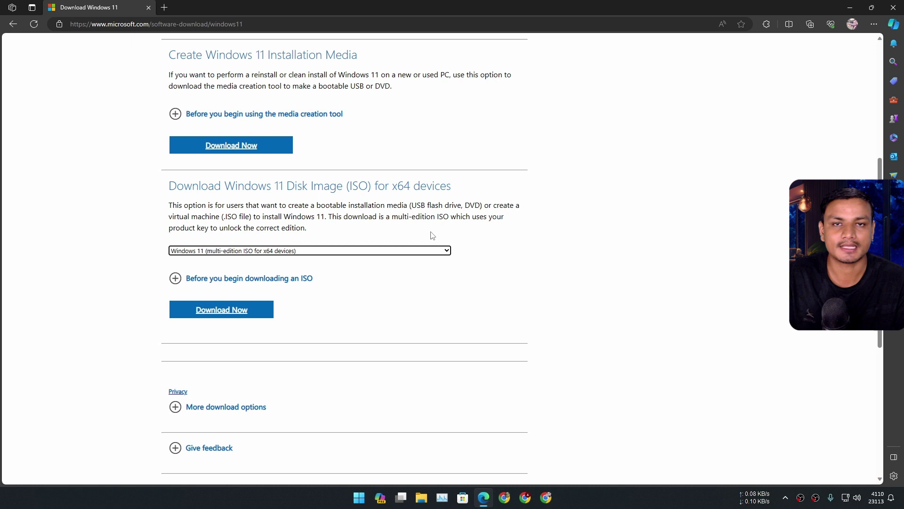
scroll(432, 235, "down", 2)
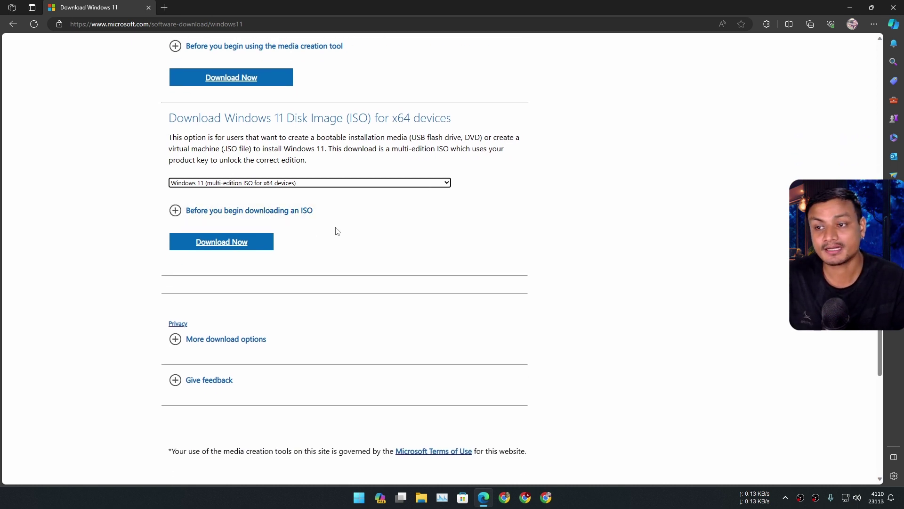
Step: Reselect the multi-edition x64 ISO edition and request its download
left_click(243, 183)
left_click(243, 183)
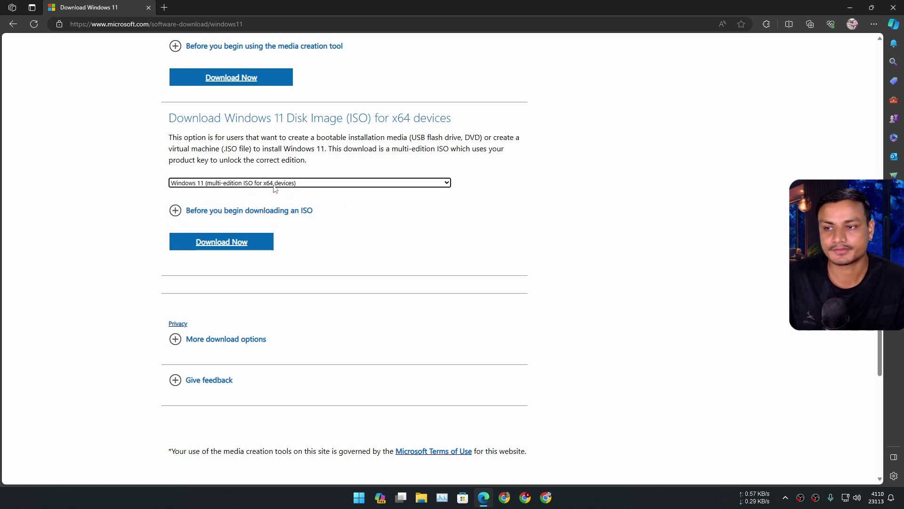
key("Up")
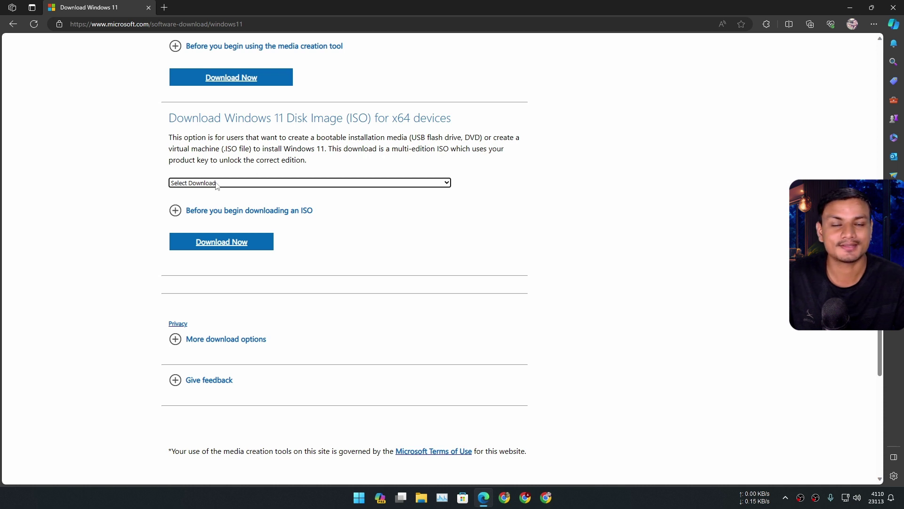
left_click(217, 185)
left_click(211, 204)
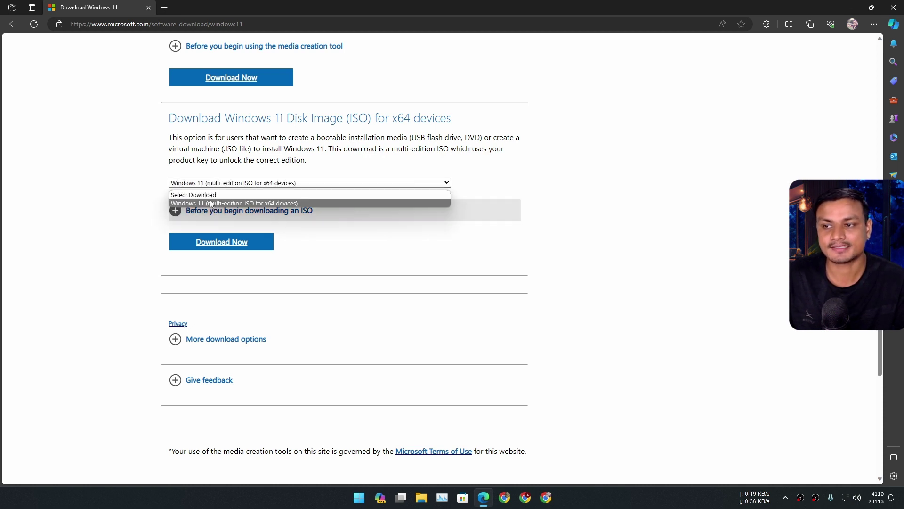
left_click(234, 245)
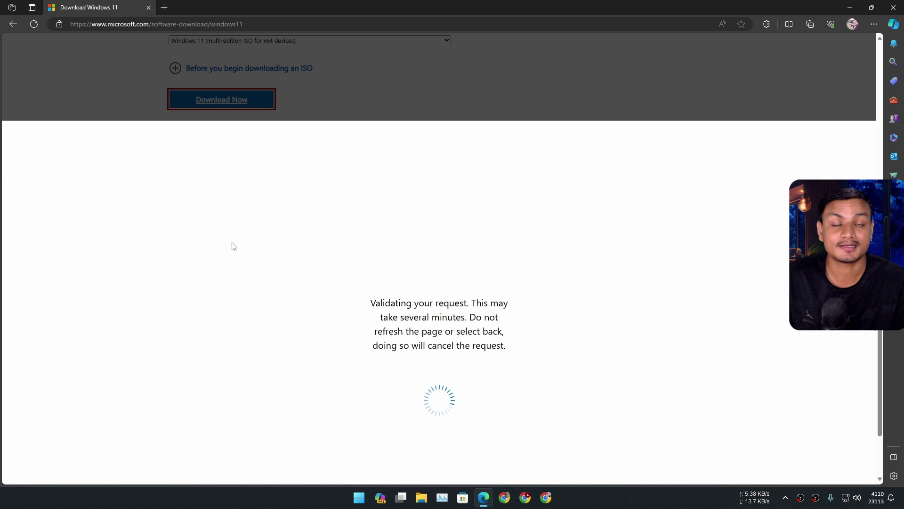
Step: Confirm English International as the language and start the 64-bit download
left_click(230, 207)
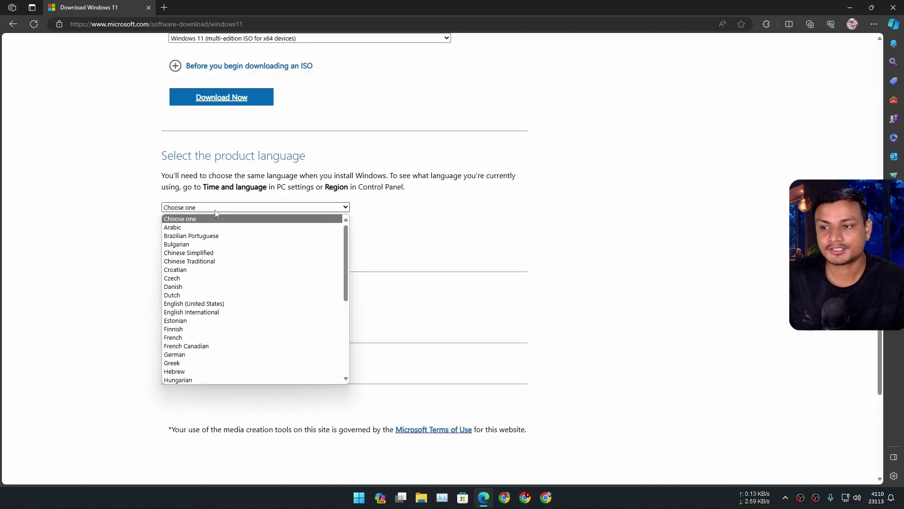
left_click(215, 312)
left_click(199, 248)
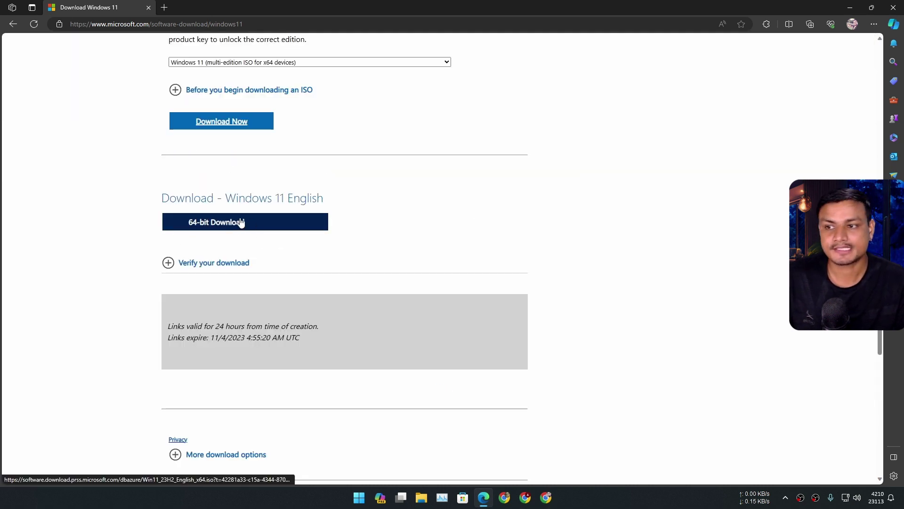
left_click(230, 225)
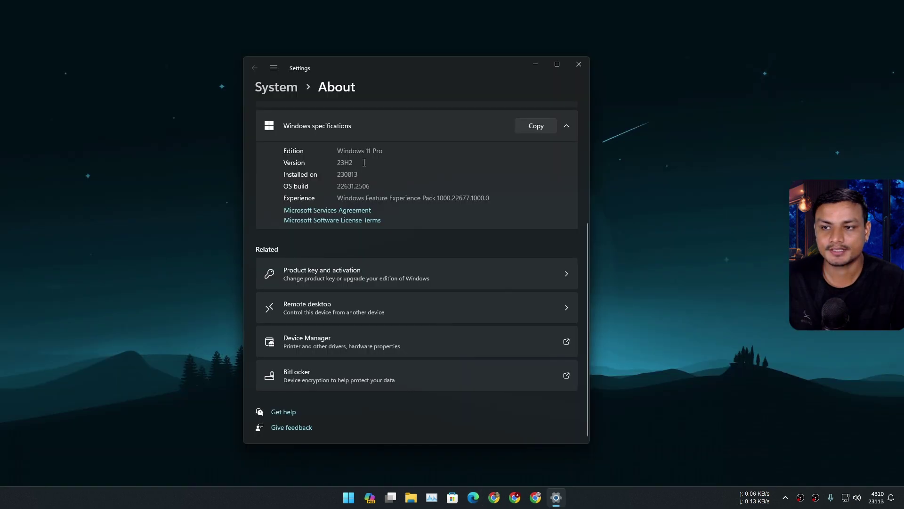
Step: Highlight Version 23H2 under Windows specifications, then close Settings
left_click_drag(364, 162, 329, 164)
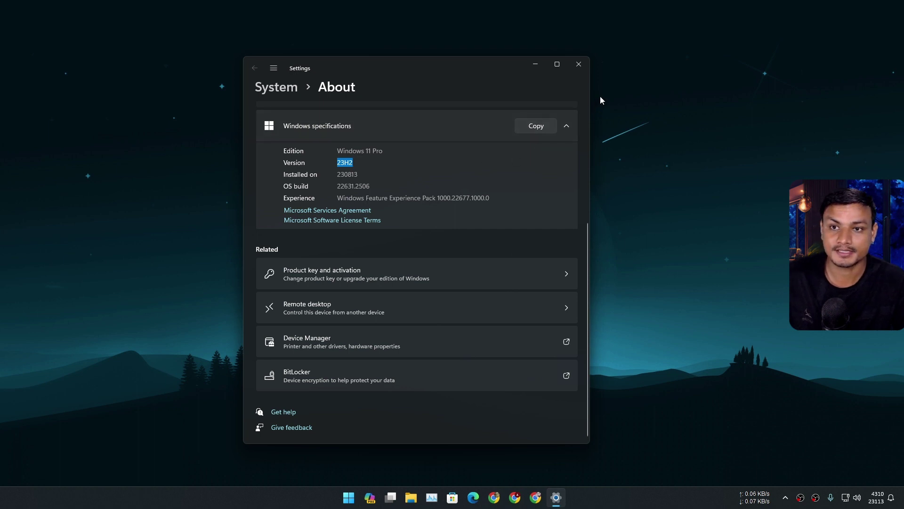
left_click(579, 64)
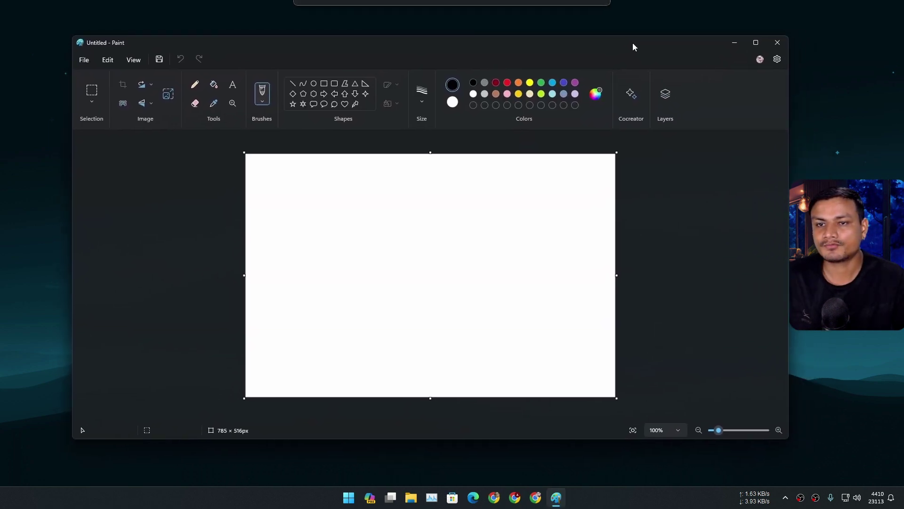
Step: Drag the Paint window's title bar to shift it slightly left
left_click_drag(633, 43, 631, 44)
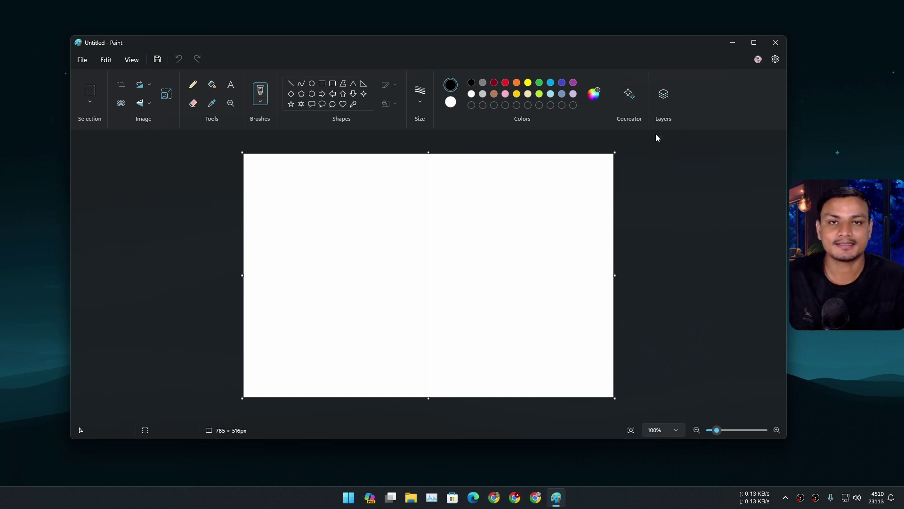
Step: Generate Cocreator images for 'cat riding a horse' with no style selected, then switch to Edge
left_click(640, 120)
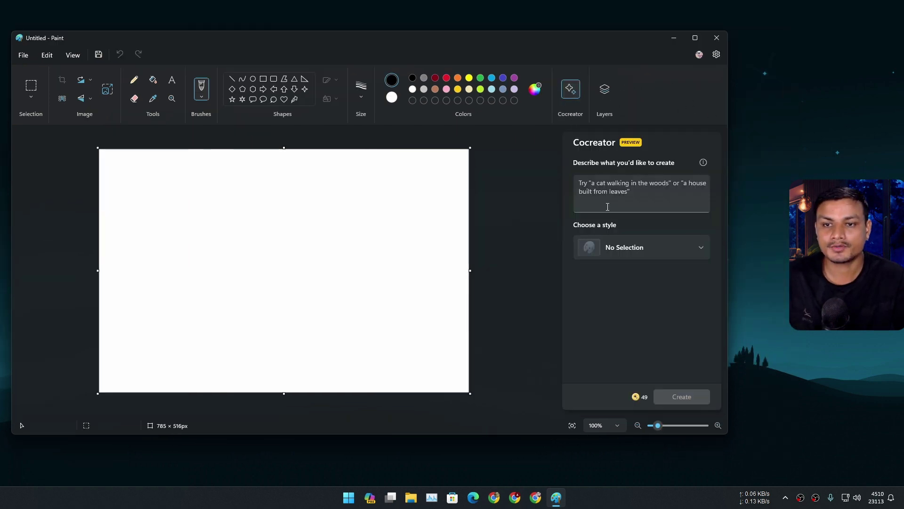
left_click(608, 202)
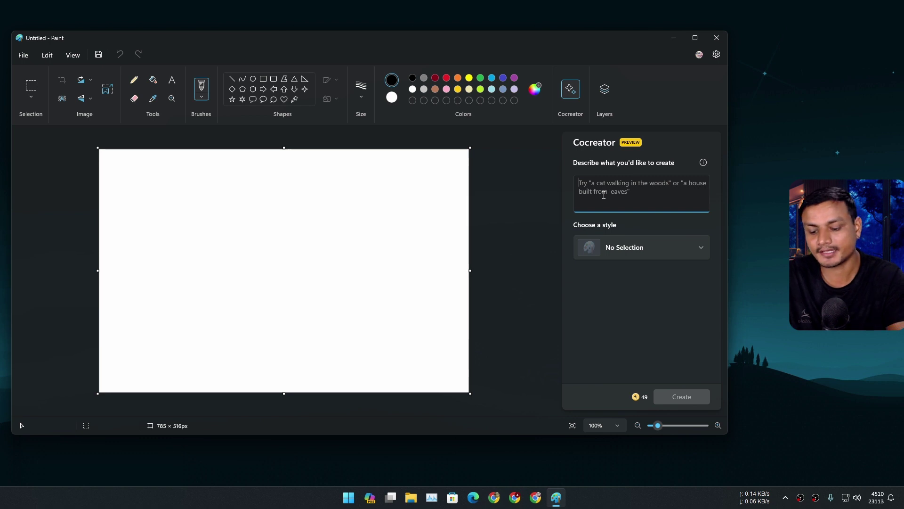
type("cat")
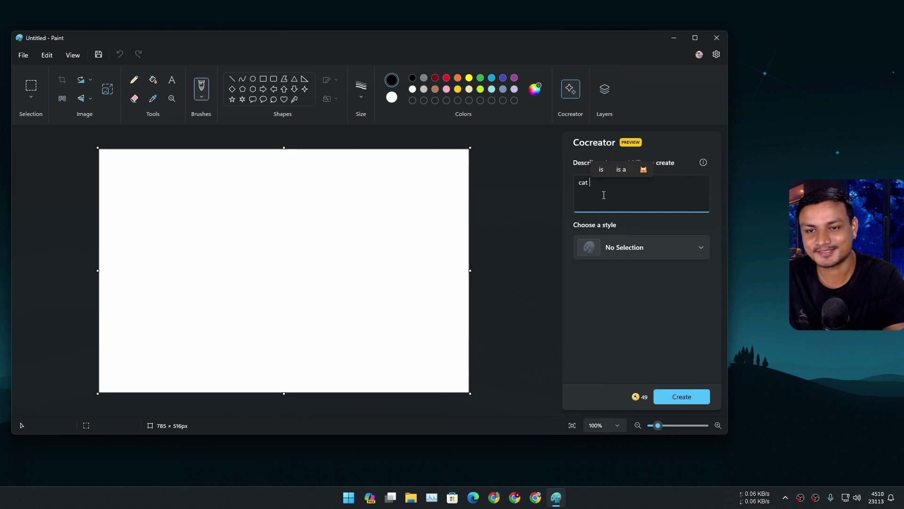
type("riding a horse")
left_click(646, 247)
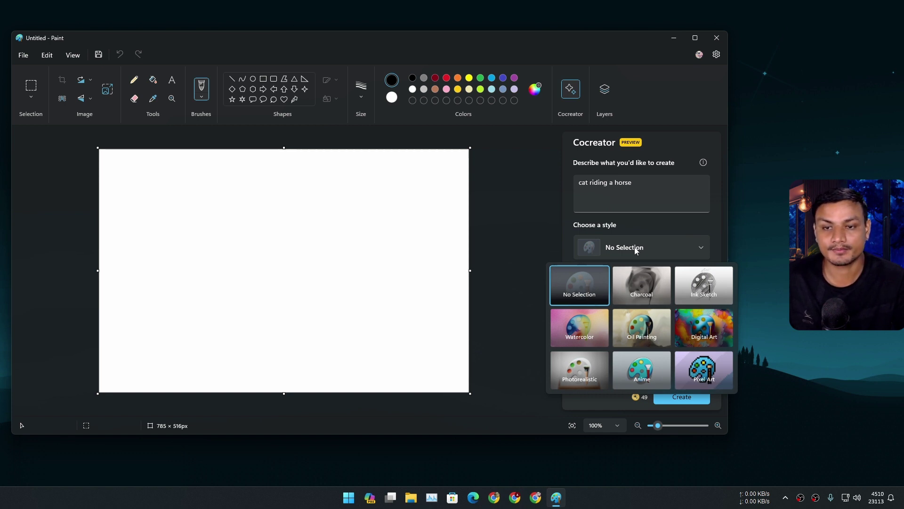
left_click(659, 241)
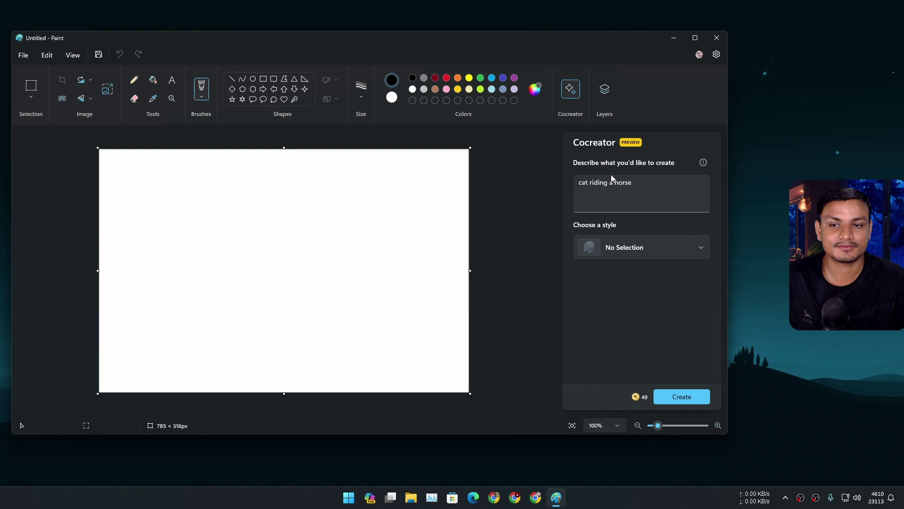
left_click(654, 191)
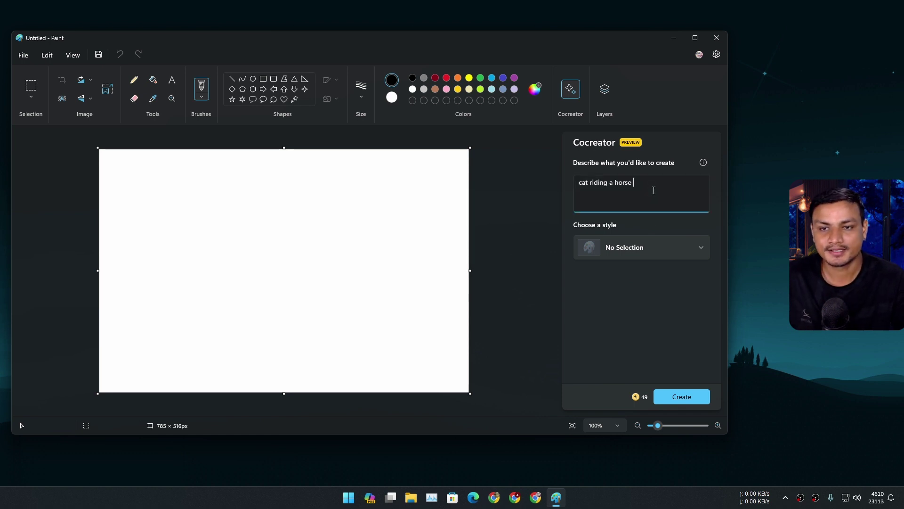
left_click(675, 396)
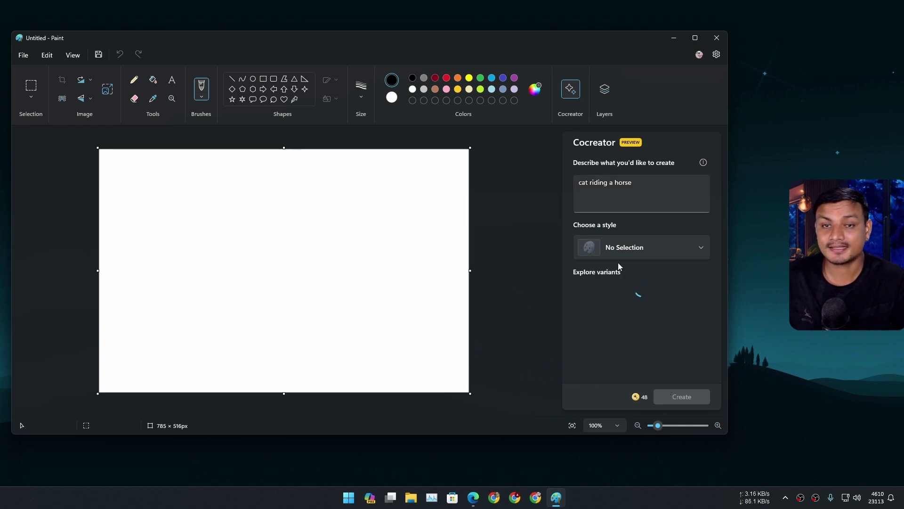
left_click(473, 496)
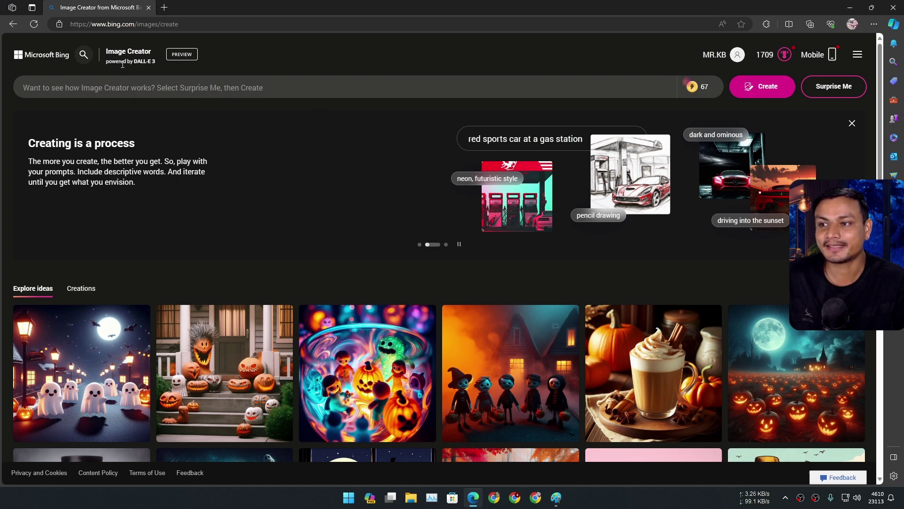
Step: Scroll through Image Creator's Explore ideas gallery, then minimize Edge to reveal Paint
left_click(131, 93)
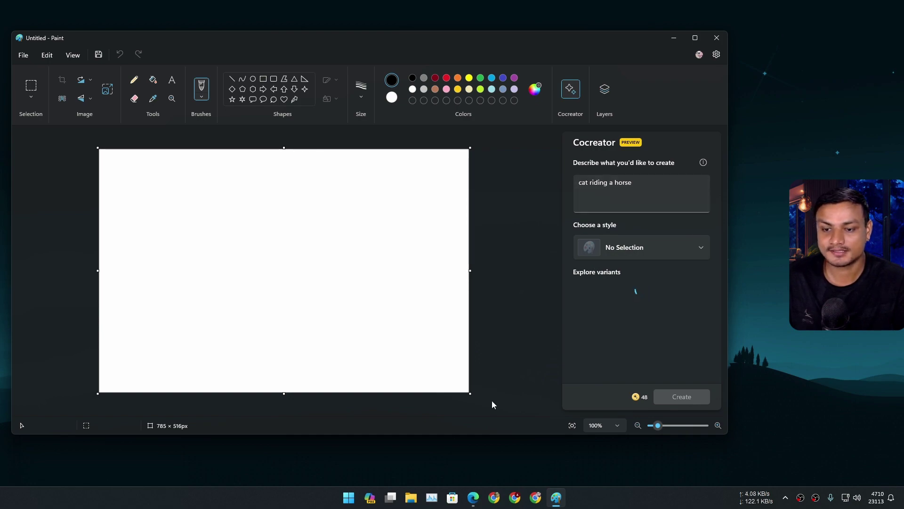
left_click(473, 496)
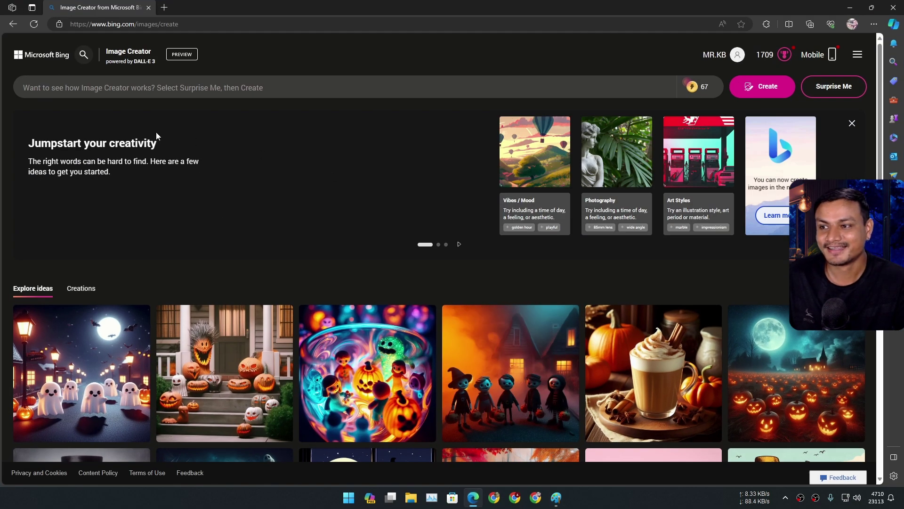
scroll(156, 132, "down", 5)
scroll(132, 267, "up", 5)
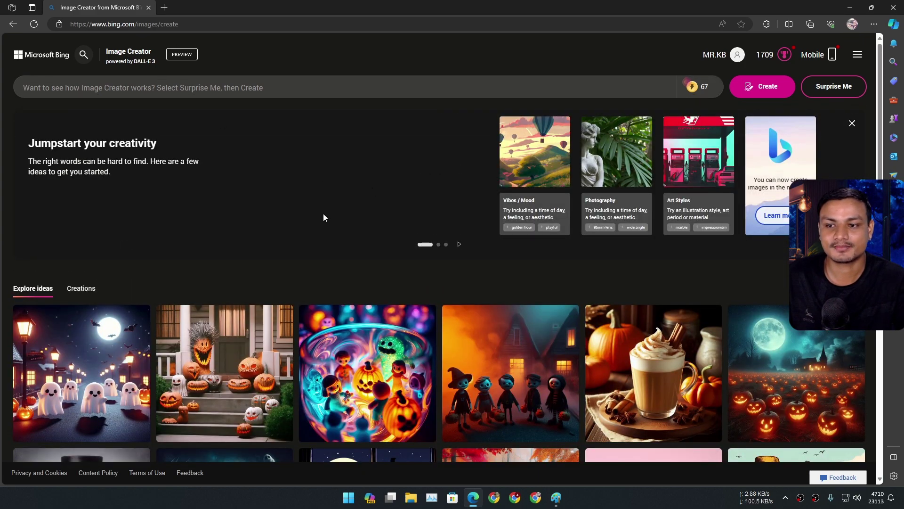
scroll(323, 213, "down", 4)
left_click(848, 10)
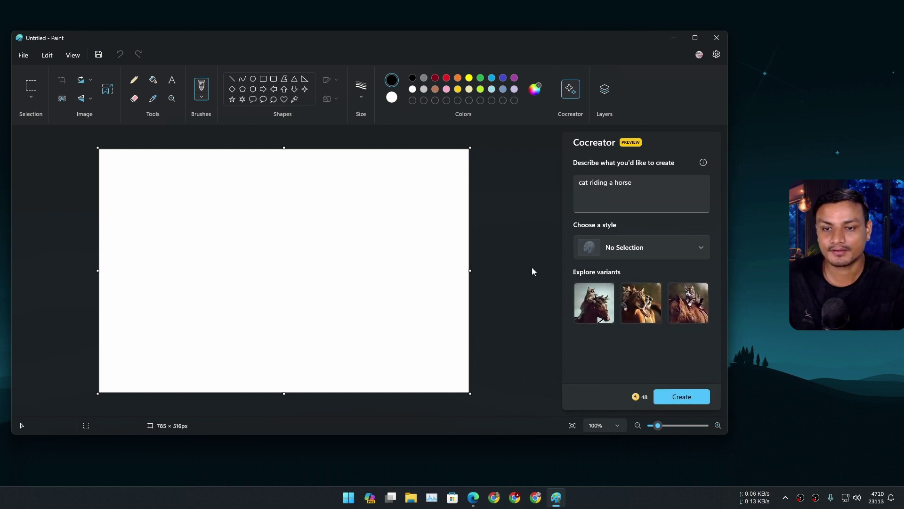
Step: Place the first, second and third Cocreator variants on the canvas in turn
left_click(589, 312)
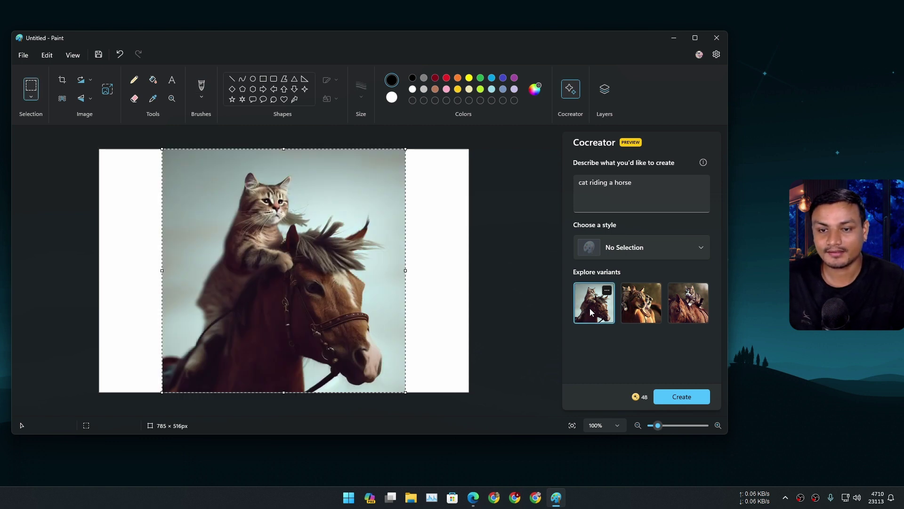
left_click(634, 315)
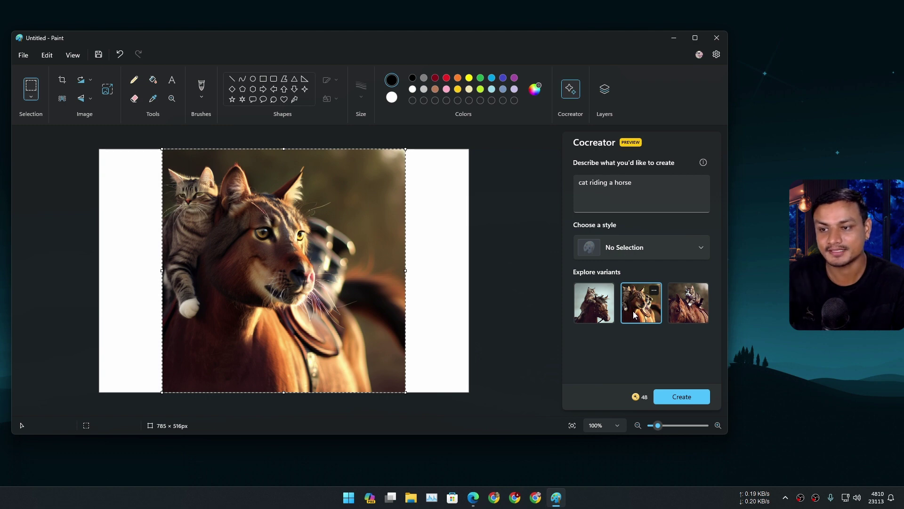
left_click(680, 307)
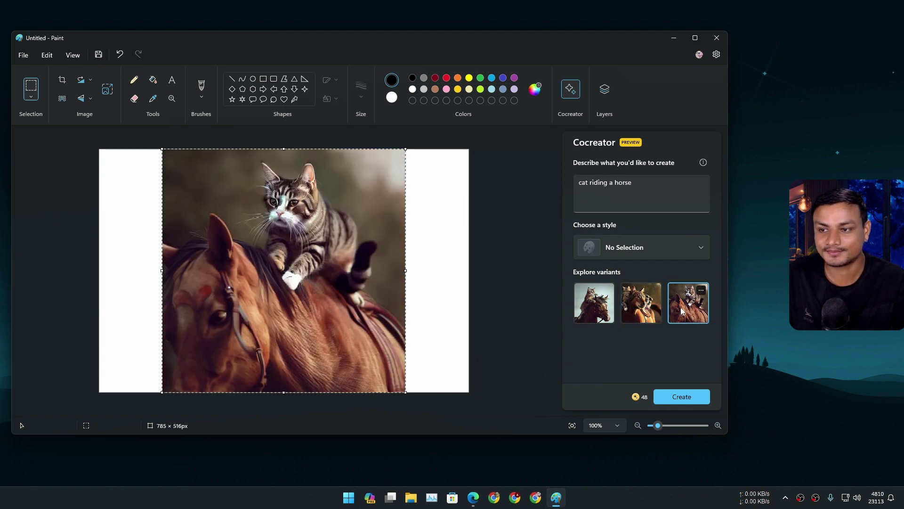
Step: Put the first variant back on the canvas, then create Bing images from 'cat riding a horse'
left_click(628, 307)
left_click(581, 307)
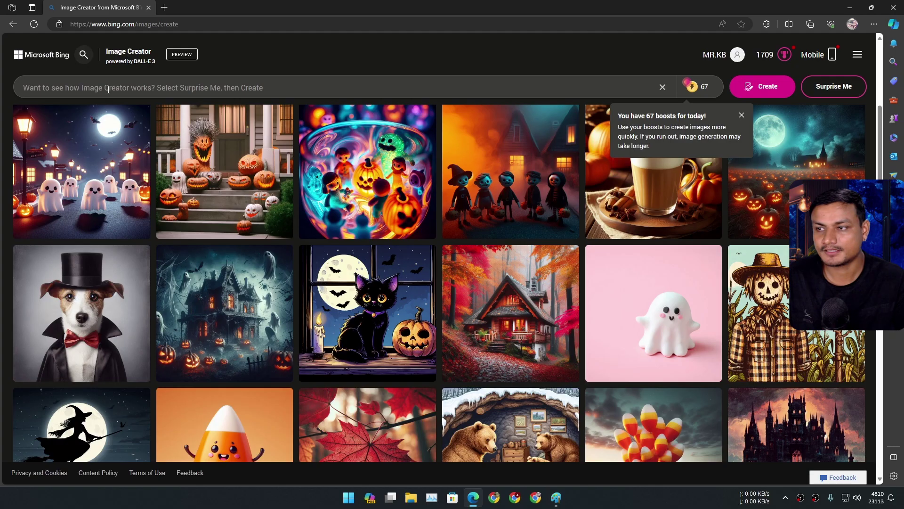
type("cat riding a horse")
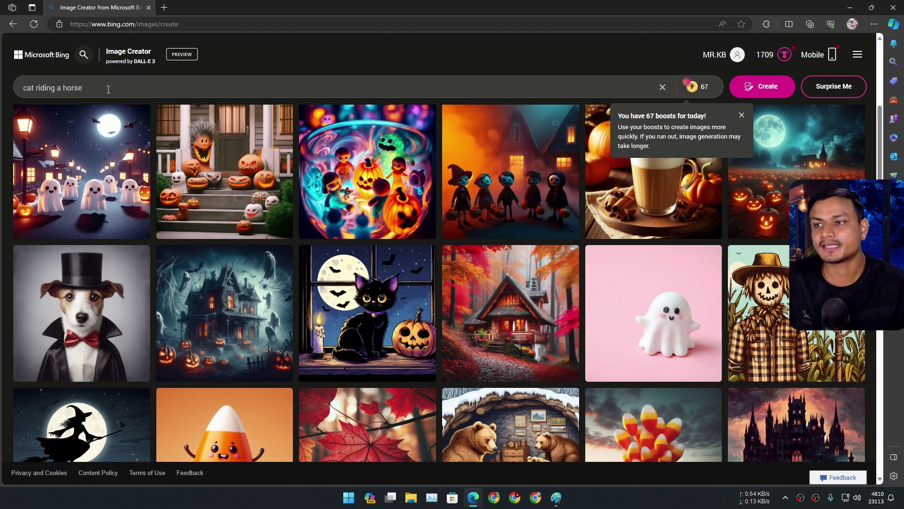
key("BackSpace")
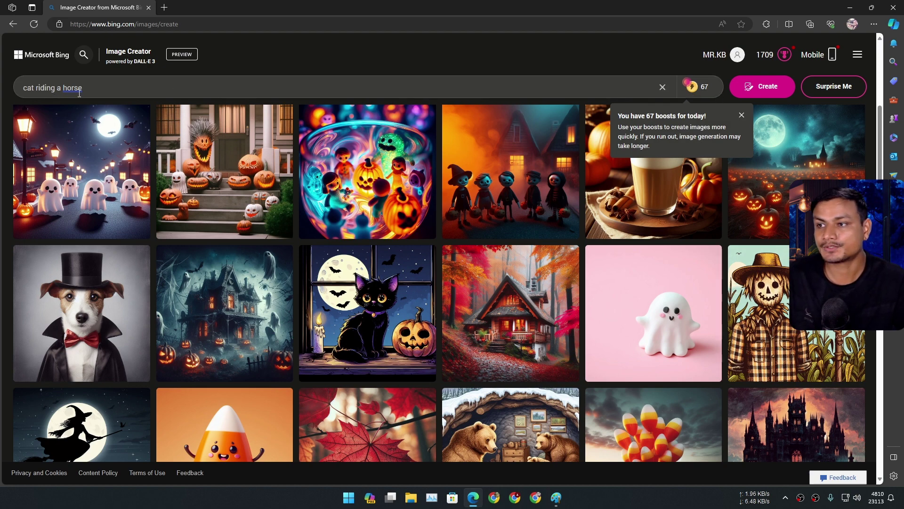
left_click(762, 86)
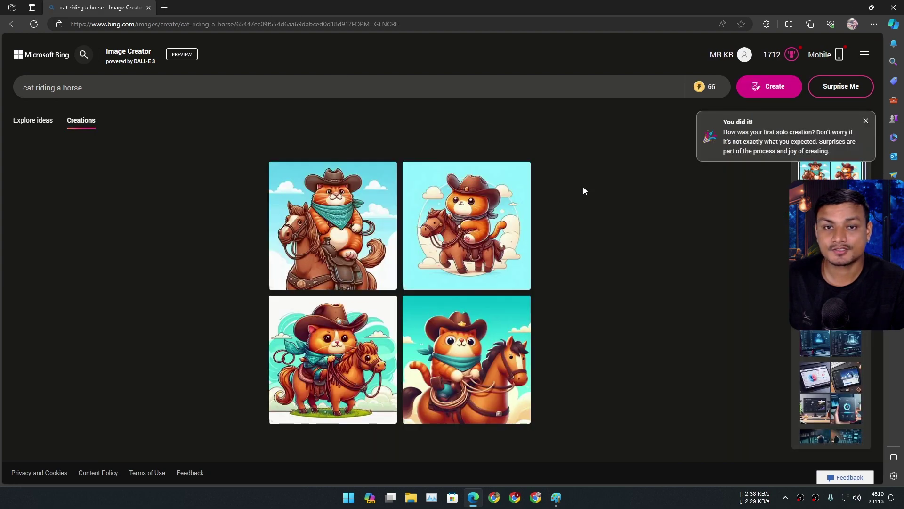
Step: Browse all four cowboy cat images full size, then close the viewer and Edge
left_click(349, 247)
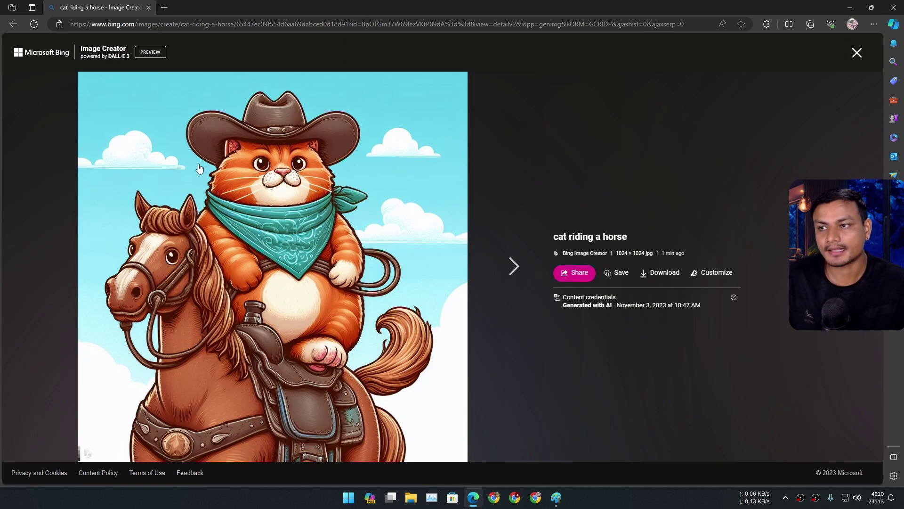
left_click(514, 266)
left_click(34, 267)
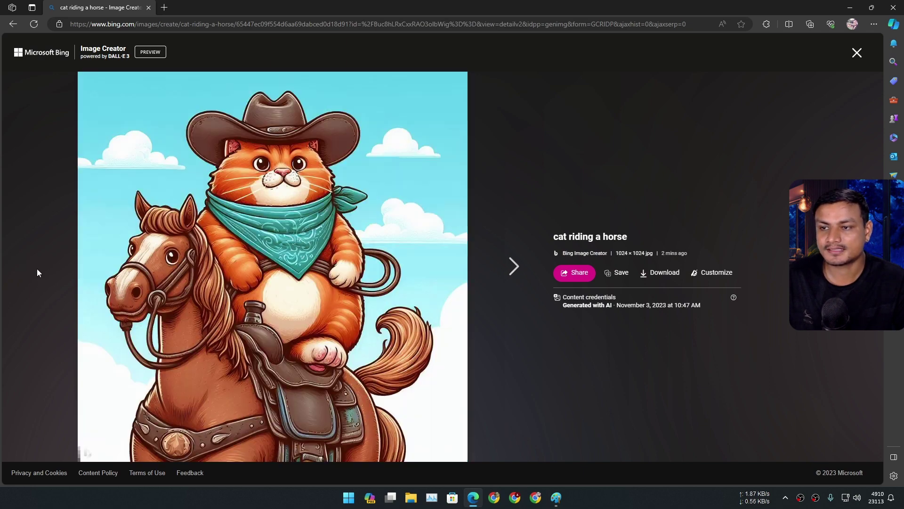
left_click(510, 268)
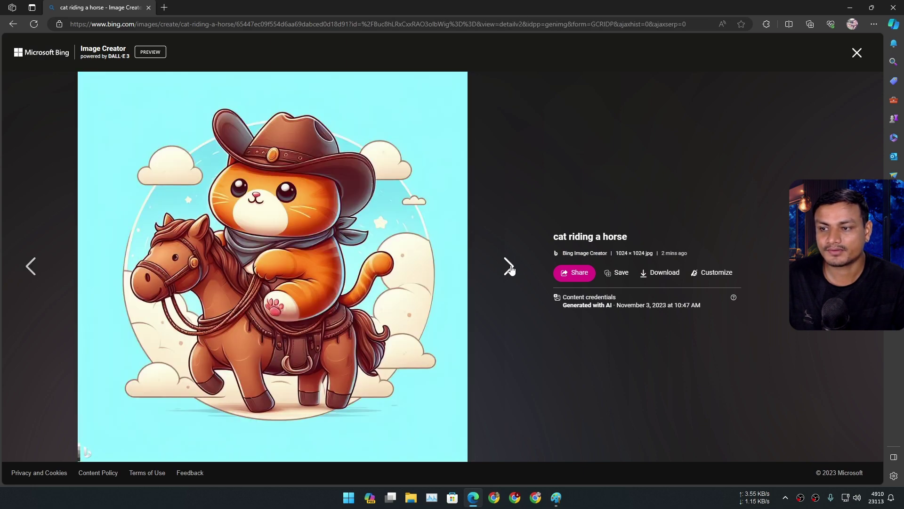
left_click(510, 268)
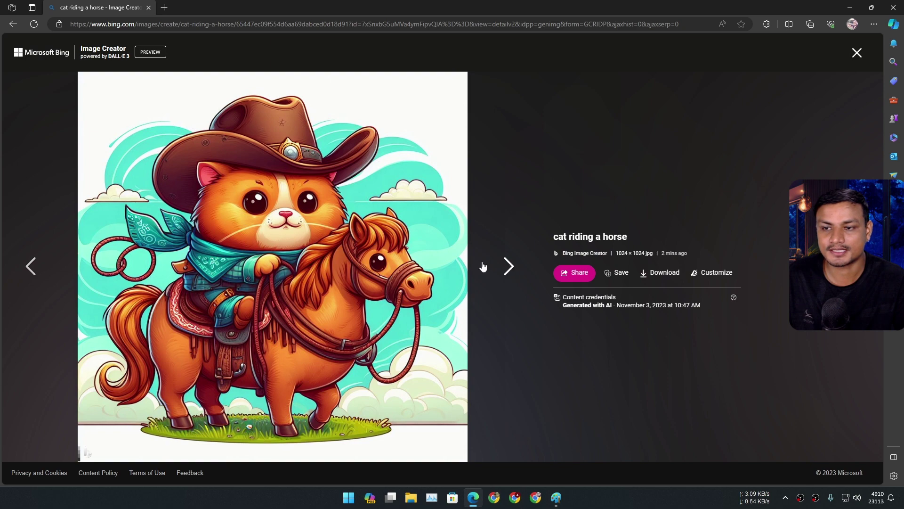
left_click(508, 267)
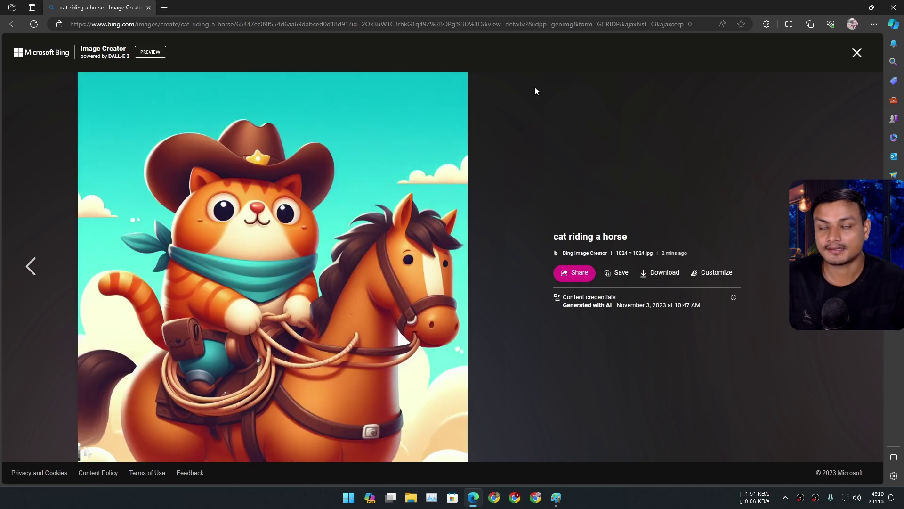
left_click(857, 53)
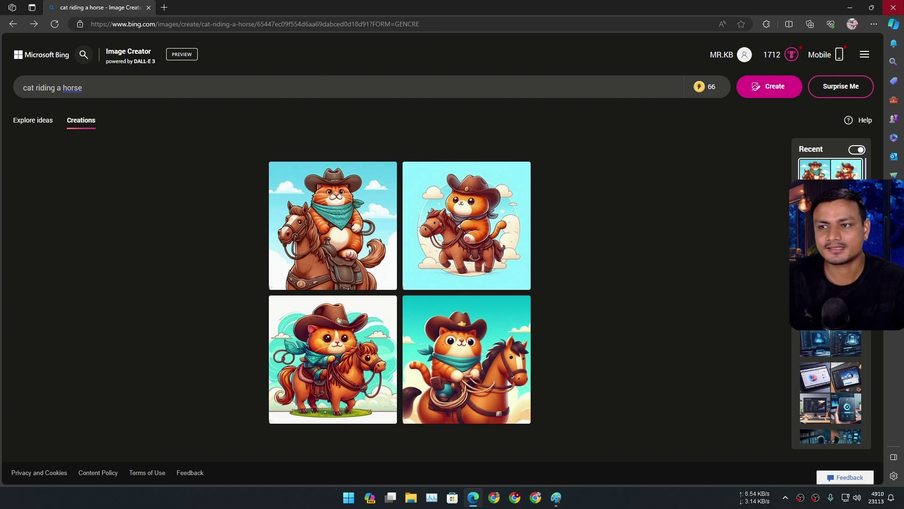
left_click(893, 7)
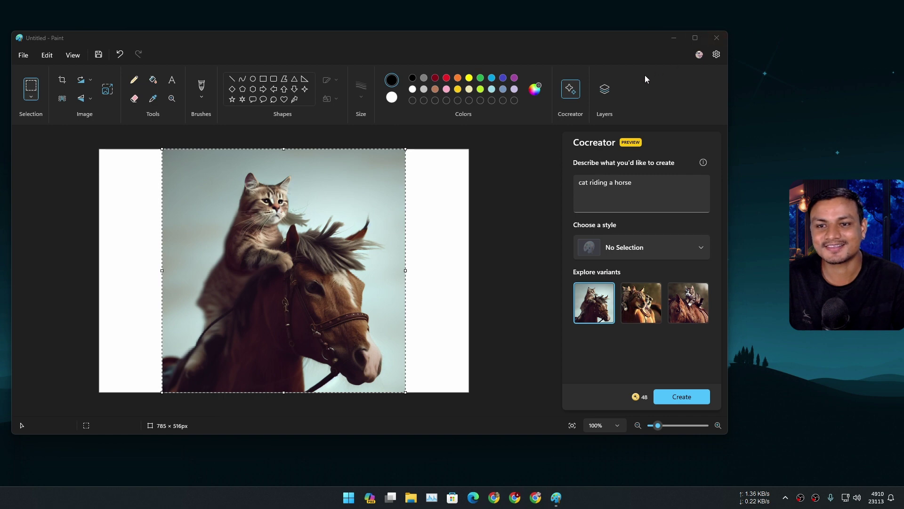
Step: Add a new layer and place the second and third cat-on-horse Cocreator variants as layers
left_click(606, 93)
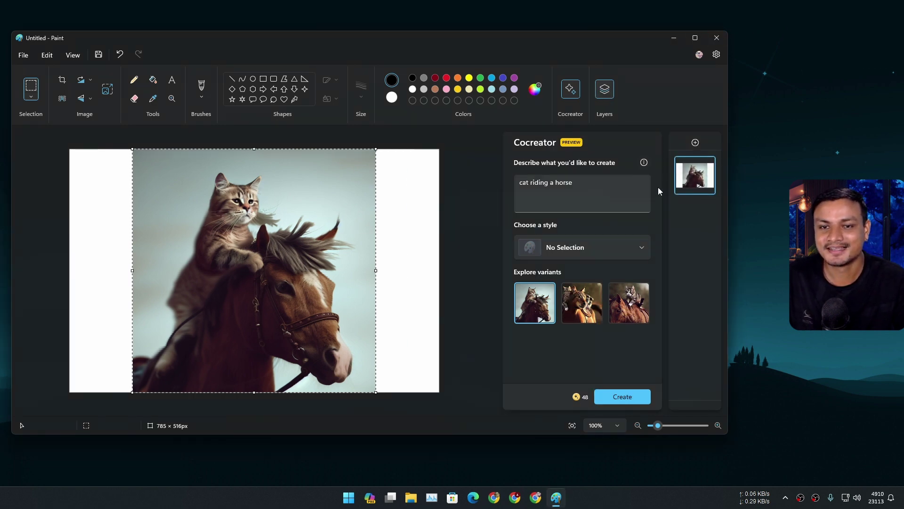
left_click(696, 143)
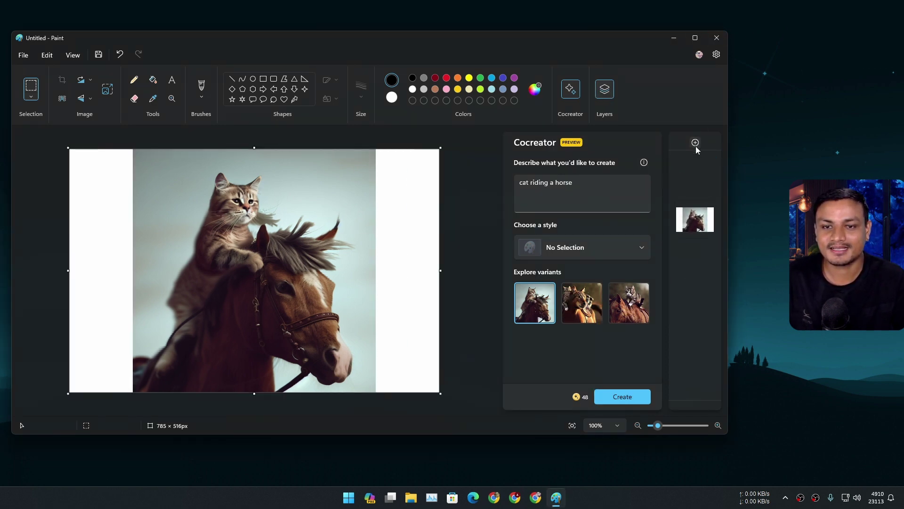
left_click(583, 311)
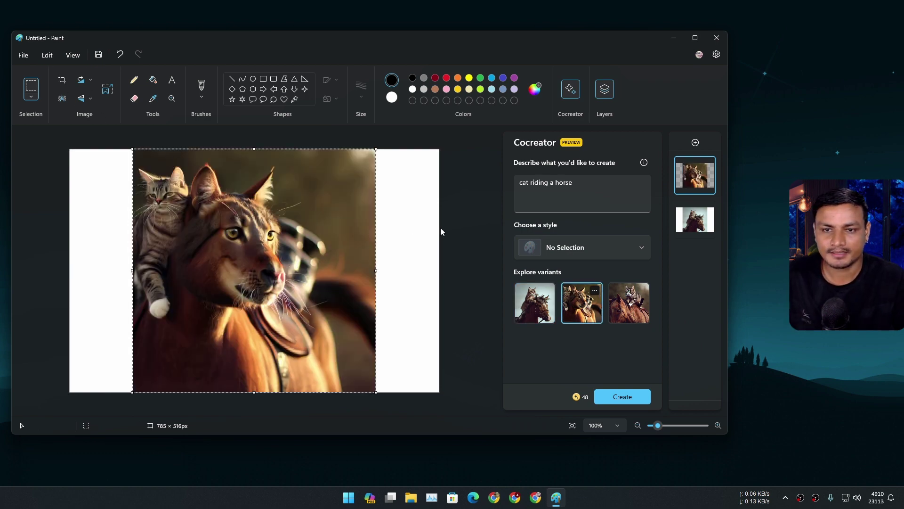
left_click(621, 319)
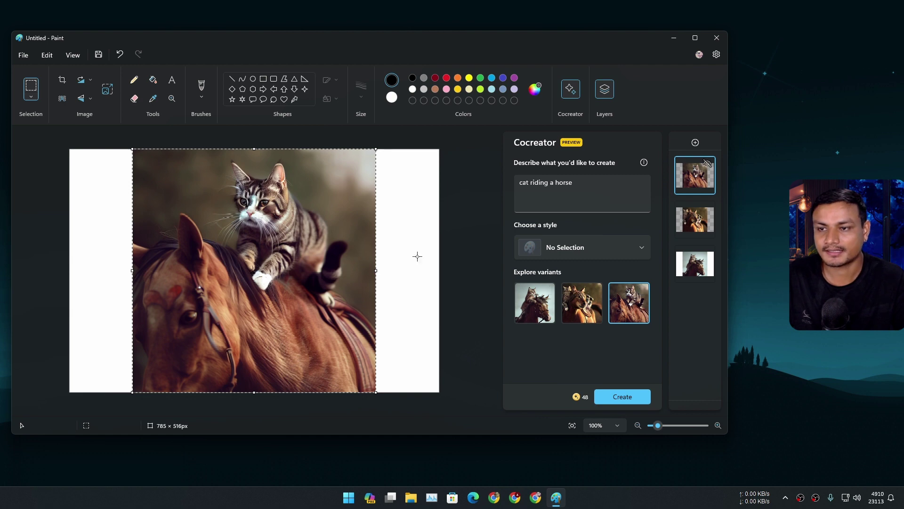
Step: Shift the third variant right over the second, then hide and reshow layer 2's picture
left_click_drag(277, 273, 379, 274)
left_click(695, 264)
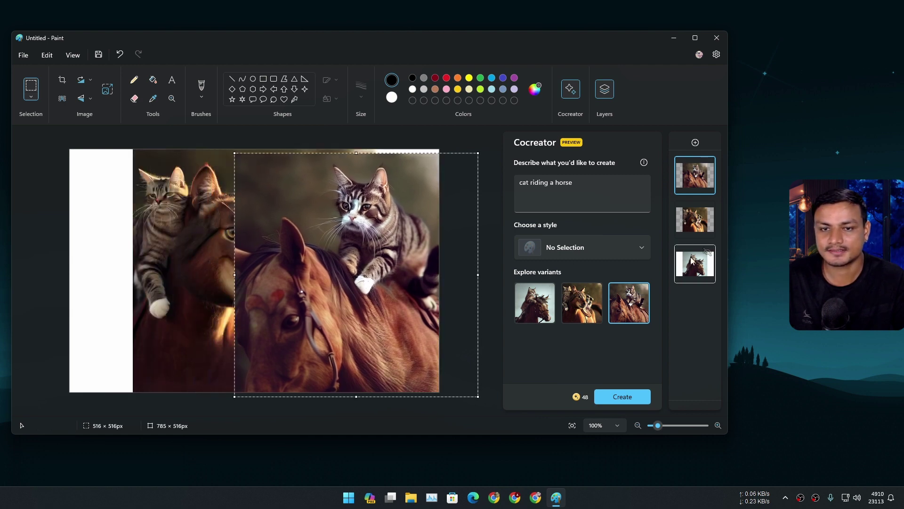
left_click(707, 209)
left_click(707, 208)
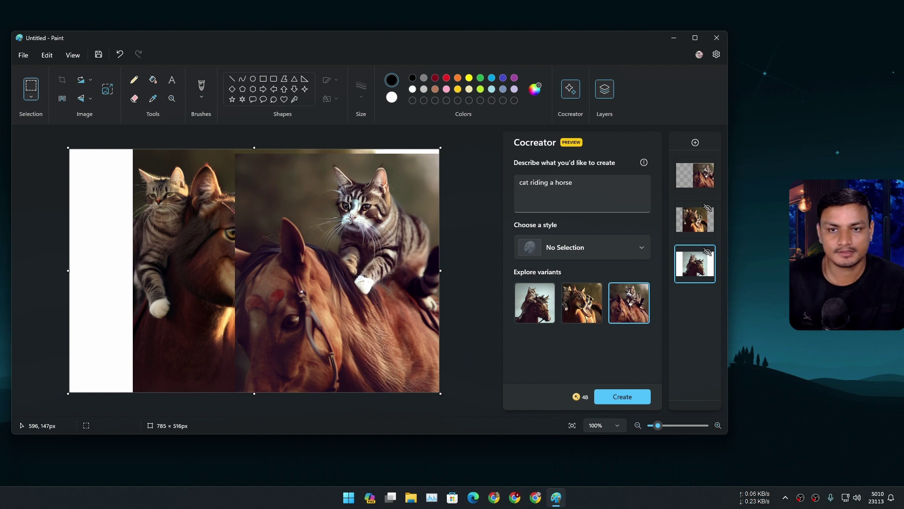
left_click(700, 184)
left_click(707, 209)
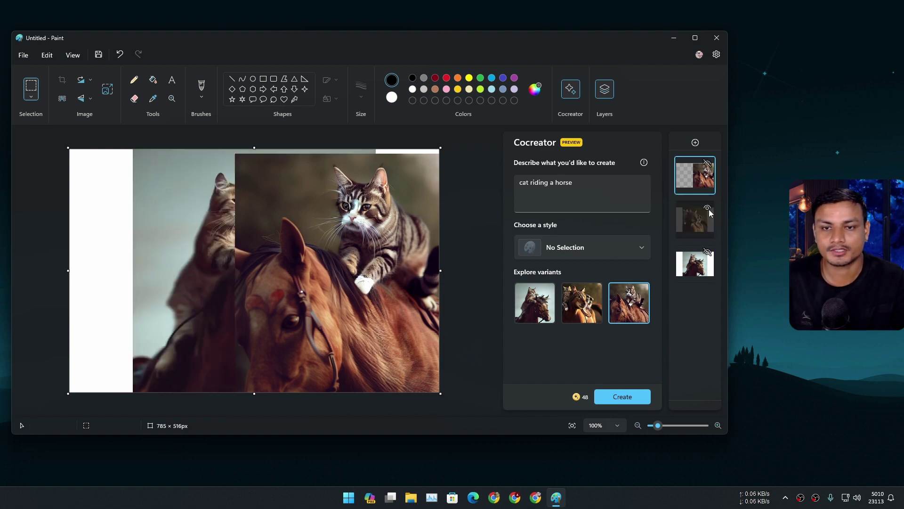
left_click(707, 210)
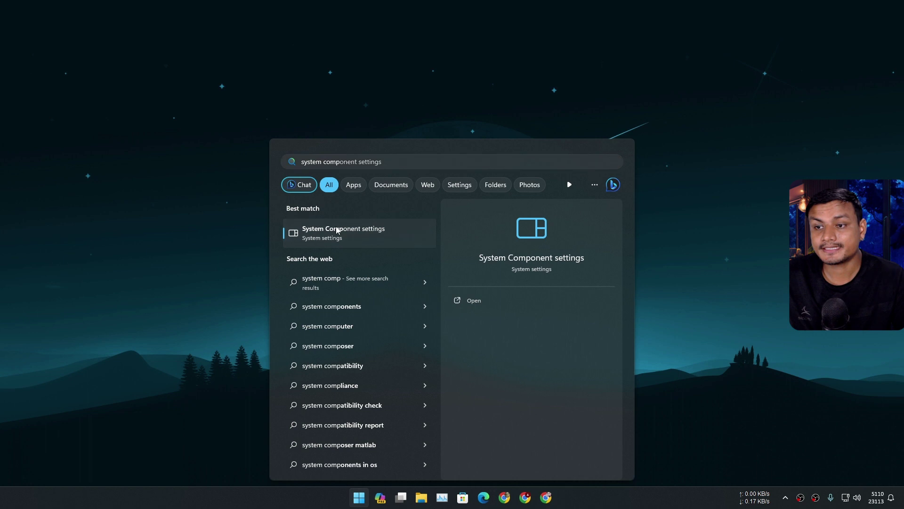
key("Return")
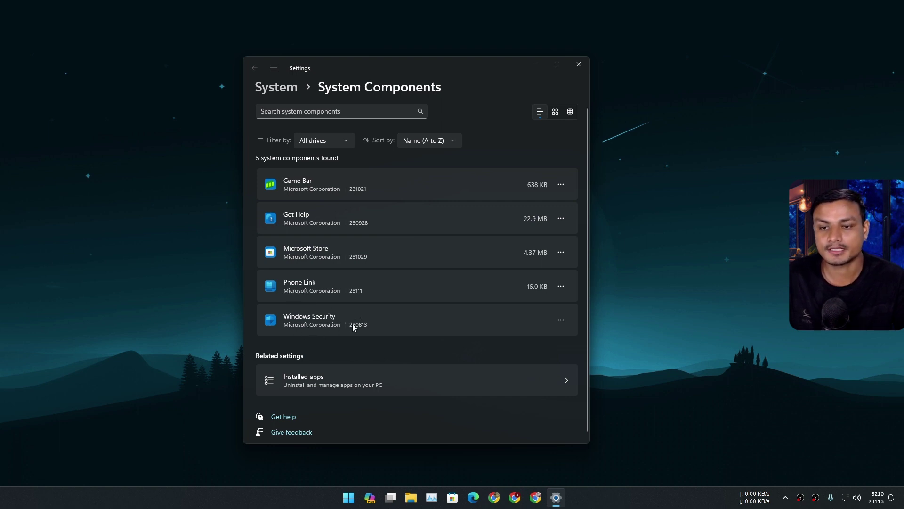
scroll(380, 306, "down", 1)
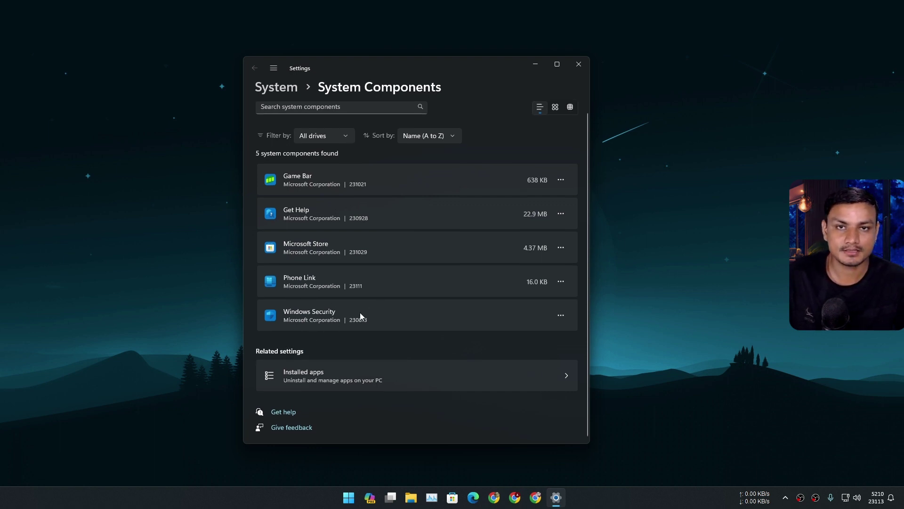
scroll(360, 312, "up", 1)
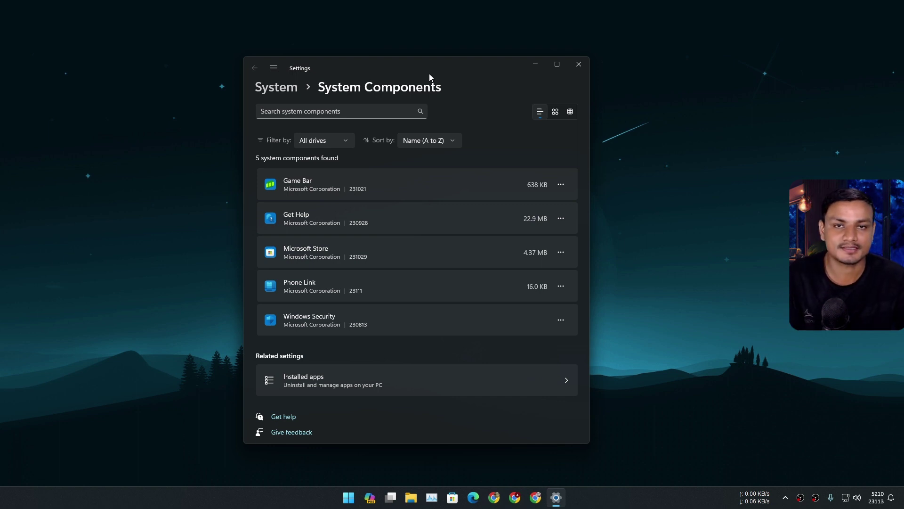
Step: Close Settings and show the Quick Settings sound output options down to the Volume mixer
key("alt+F4")
left_click(851, 497)
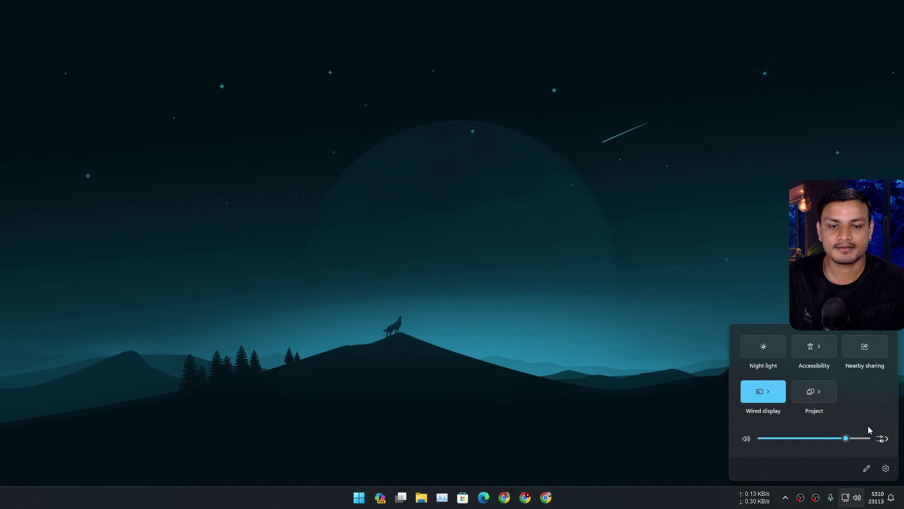
left_click(883, 439)
scroll(836, 372, "down", 3)
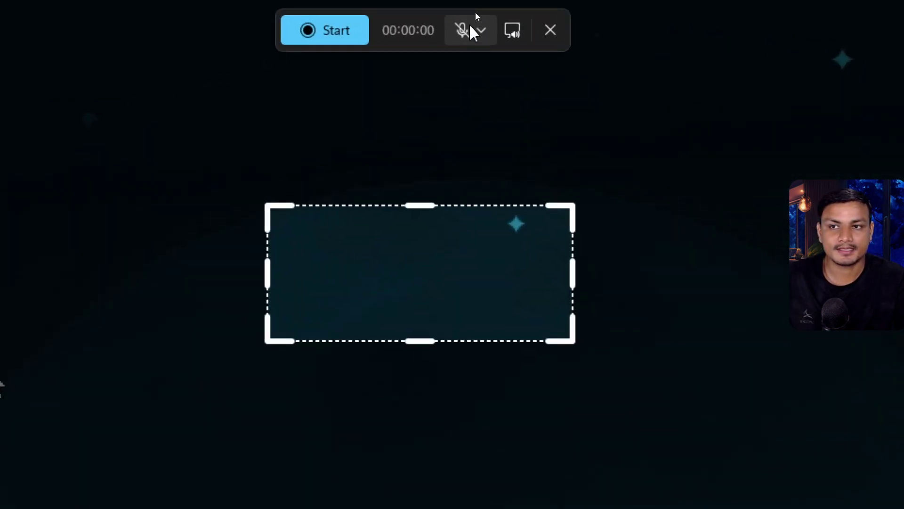
Step: Check the microphone list and system-audio toggle, leave both off, and cancel the recording
left_click(480, 31)
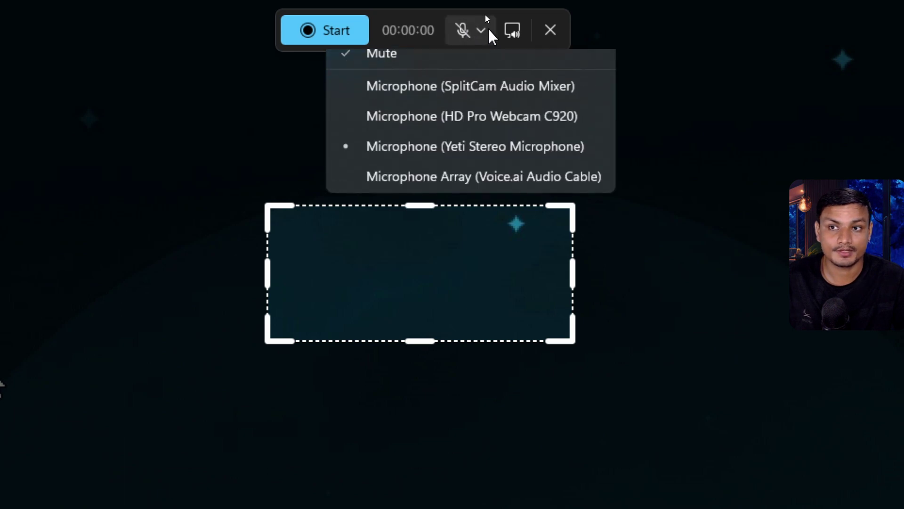
left_click(481, 29)
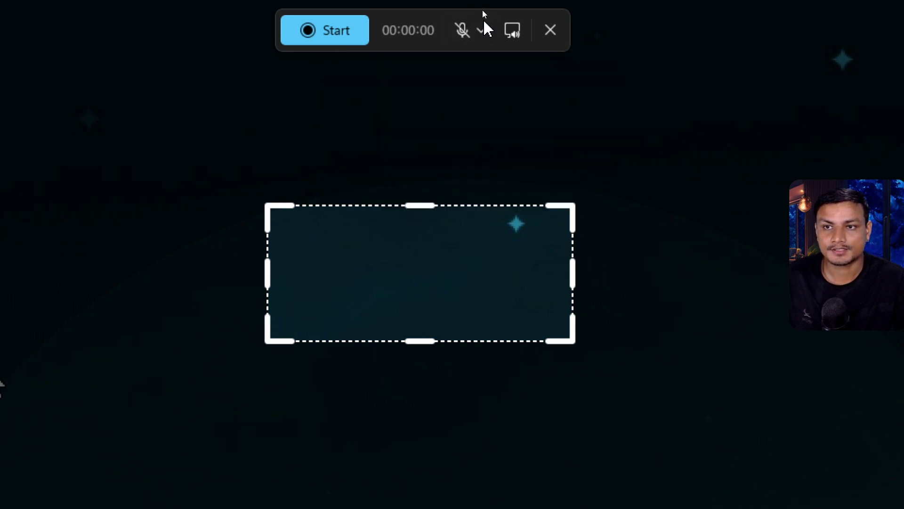
left_click(513, 33)
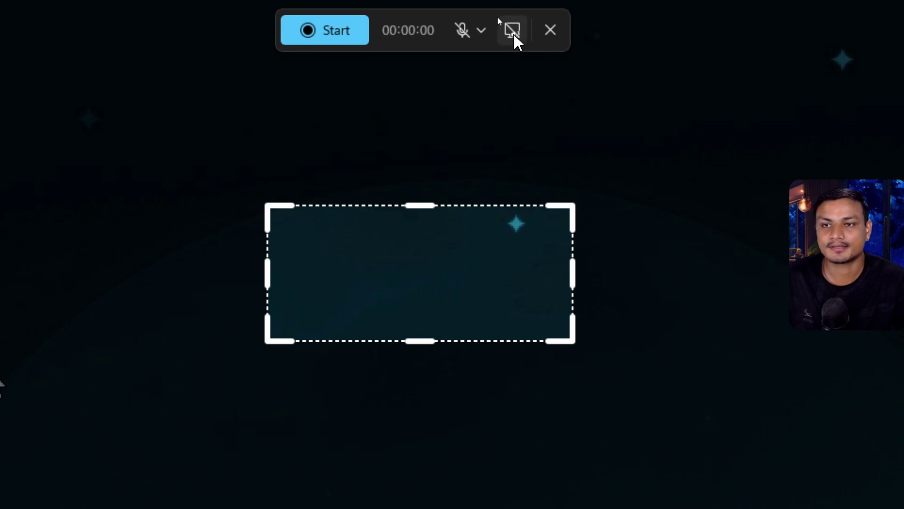
left_click(514, 34)
left_click(481, 30)
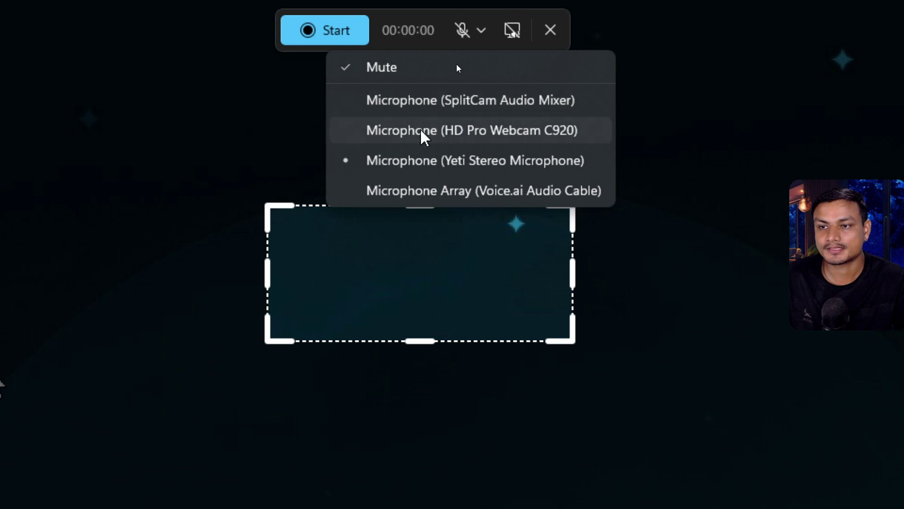
left_click(482, 31)
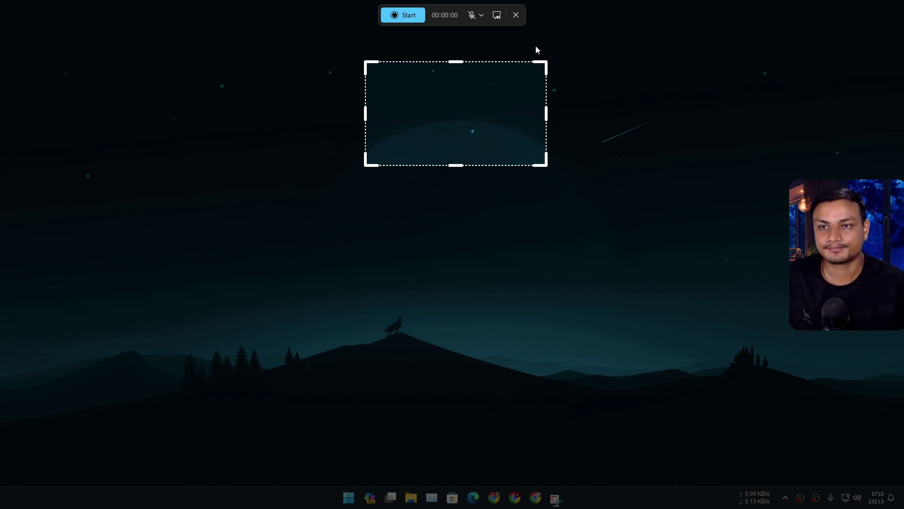
left_click(517, 16)
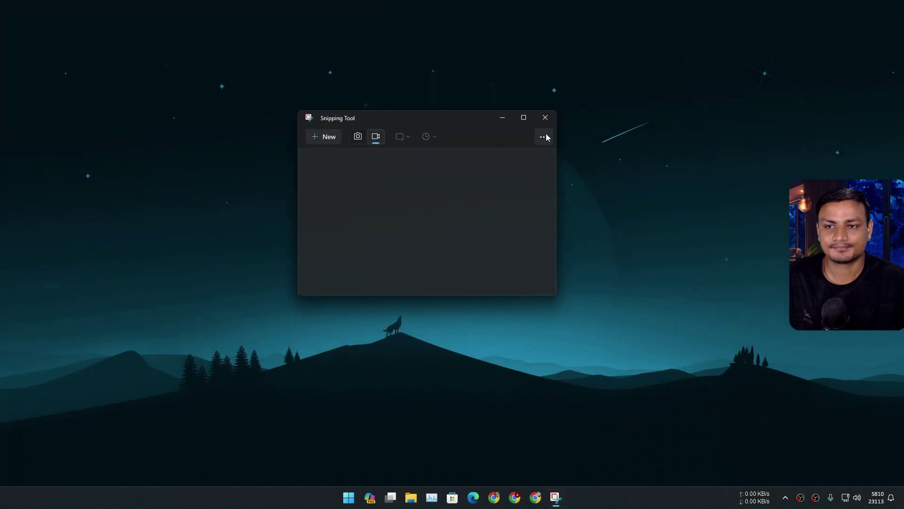
Step: Close the Snipping Tool window so only the bare desktop remains
left_click(544, 117)
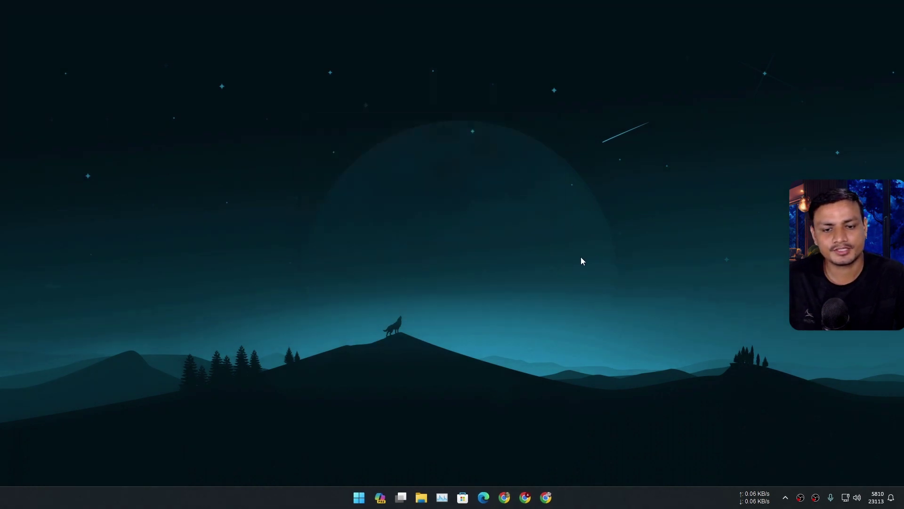